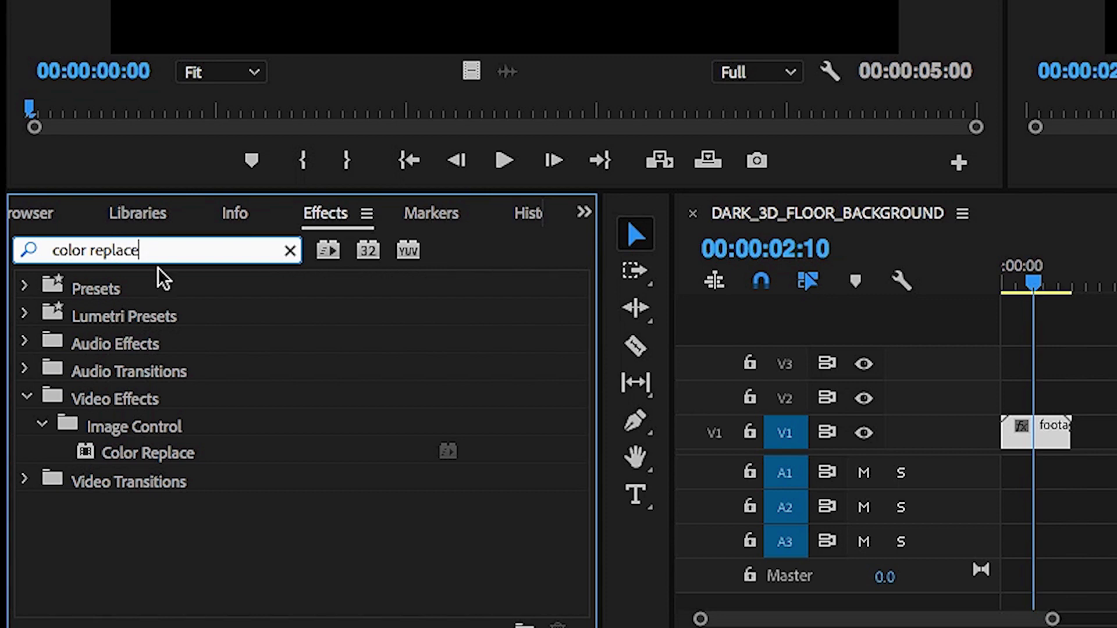
- Apply Color Replace to the white heart clip and set its Replace Color to dark red
{"action": "left_click_drag", "start_coordinate": [154, 459], "coordinate": [1036, 437]}
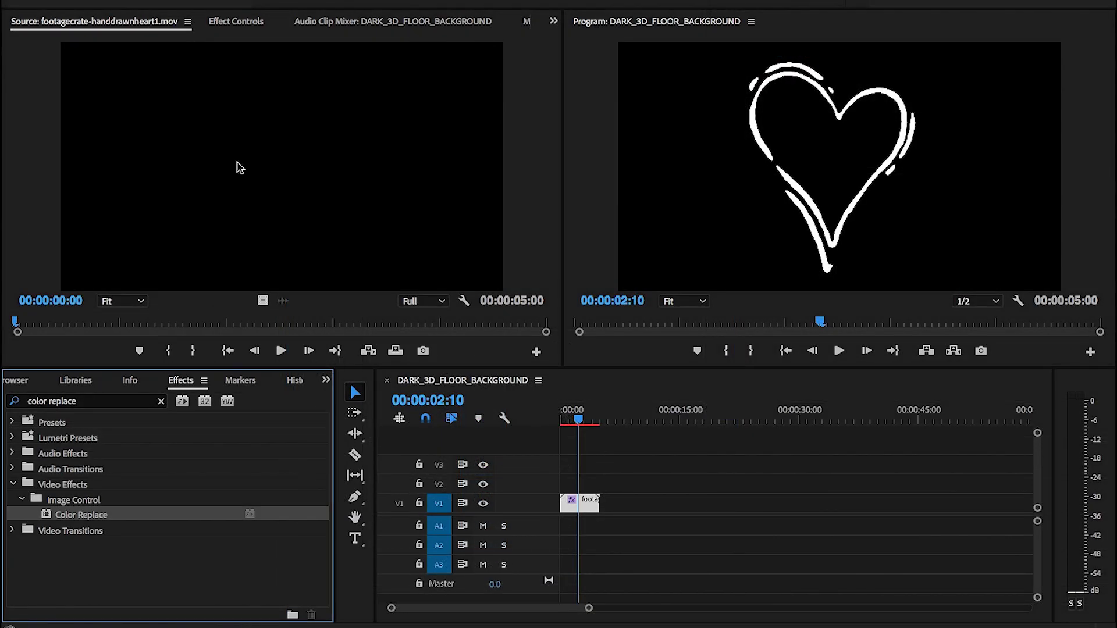
{"action": "left_click", "coordinate": [226, 23]}
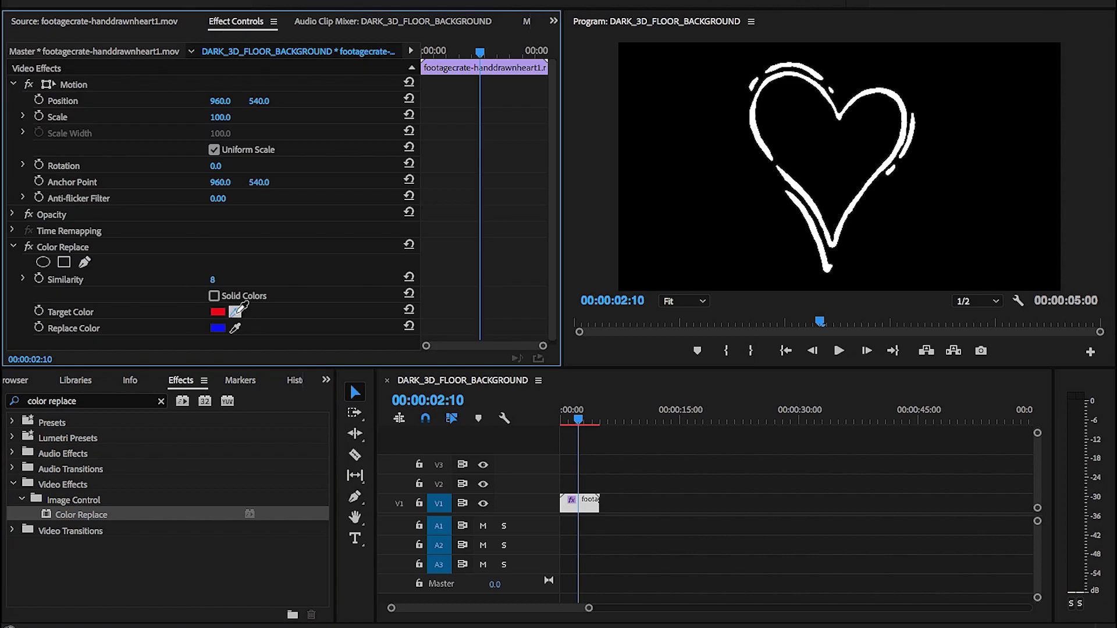
{"action": "left_click", "coordinate": [761, 120]}
{"action": "left_click", "coordinate": [219, 329]}
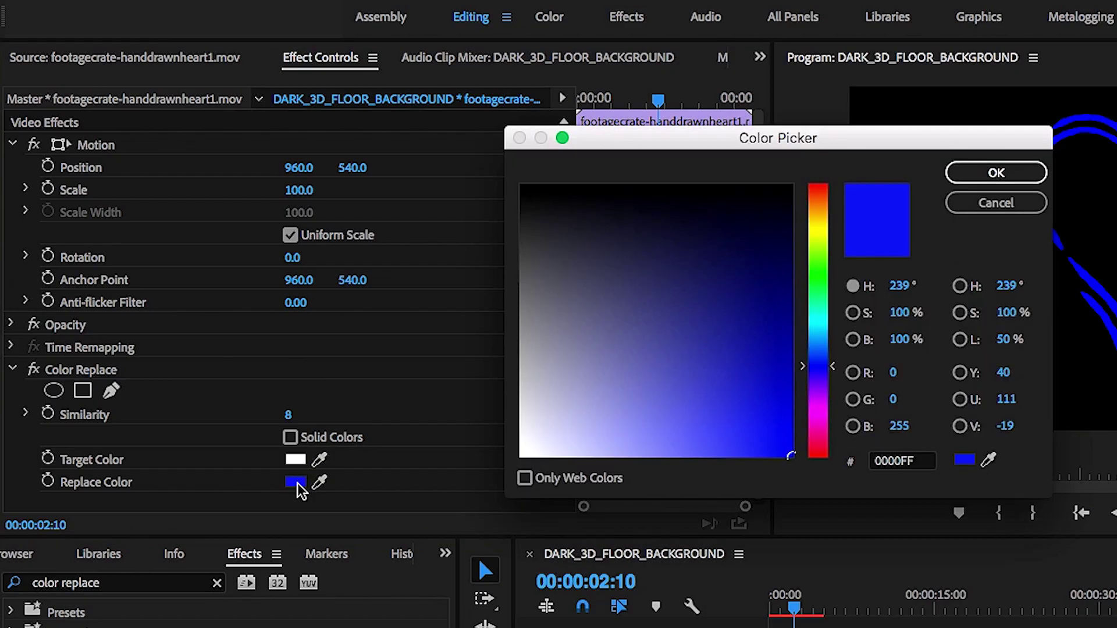
{"action": "left_click_drag", "start_coordinate": [828, 267], "coordinate": [828, 220]}
{"action": "left_click", "coordinate": [961, 178]}
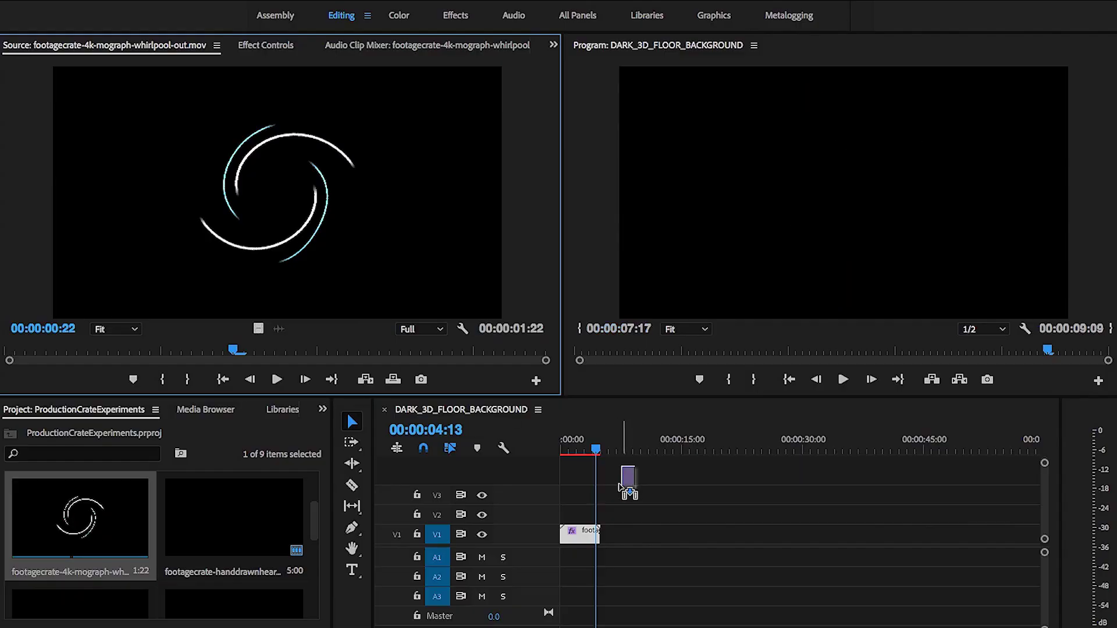
- Place the whirlpool clip after the heart and add a second Color Replace effect
{"action": "left_click_drag", "start_coordinate": [606, 536], "coordinate": [606, 537]}
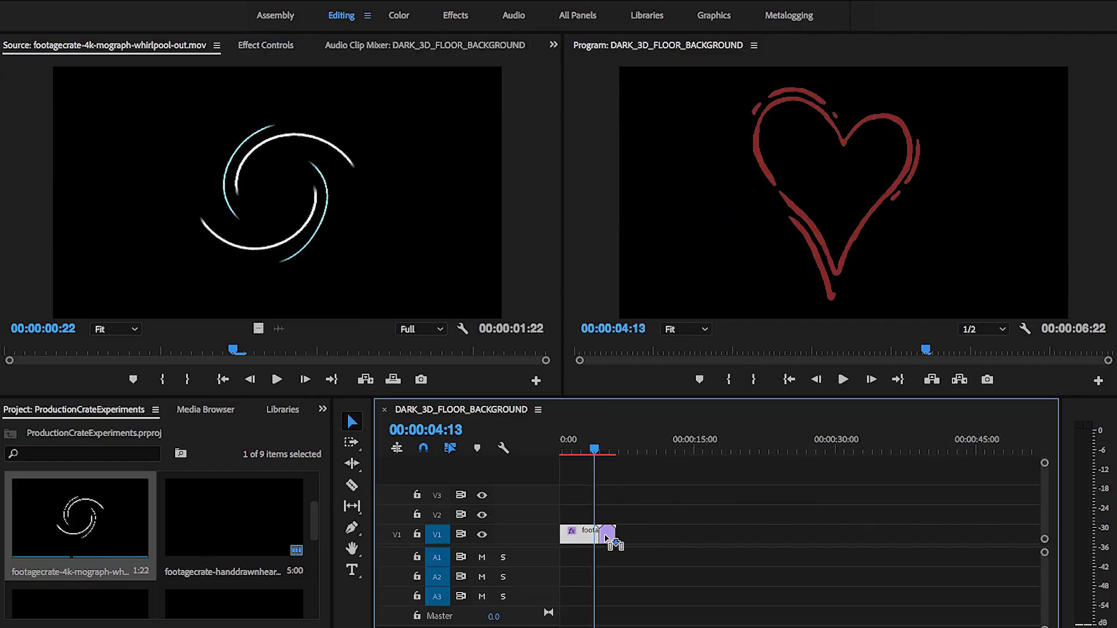
{"action": "left_click_drag", "start_coordinate": [612, 463], "coordinate": [601, 459]}
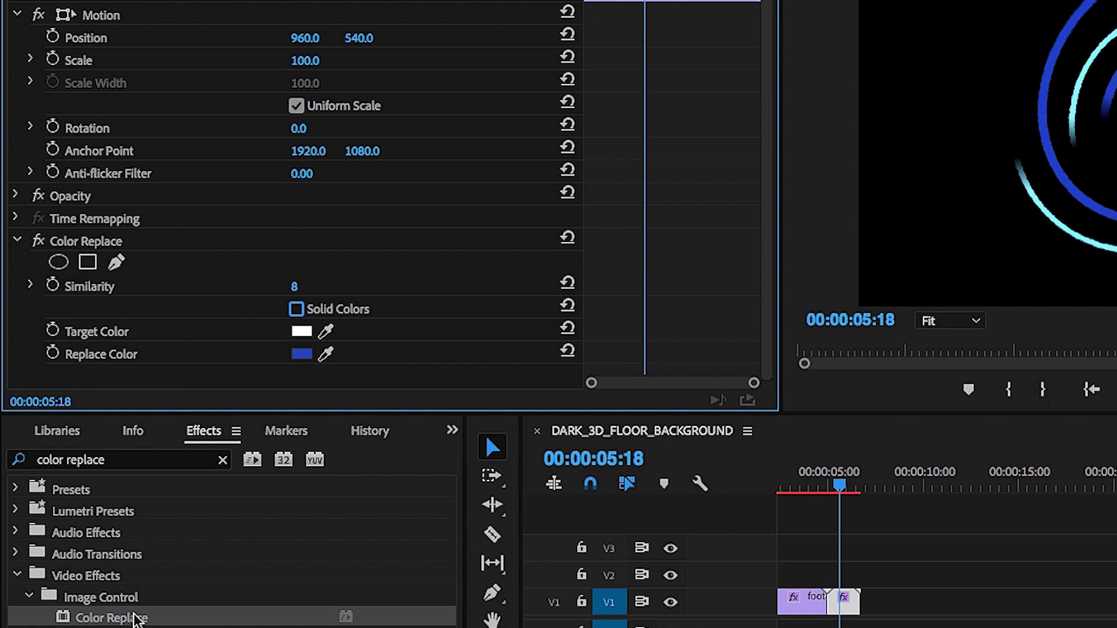
{"action": "left_click_drag", "start_coordinate": [135, 619], "coordinate": [313, 618]}
{"action": "left_click_drag", "start_coordinate": [811, 604], "coordinate": [841, 602]}
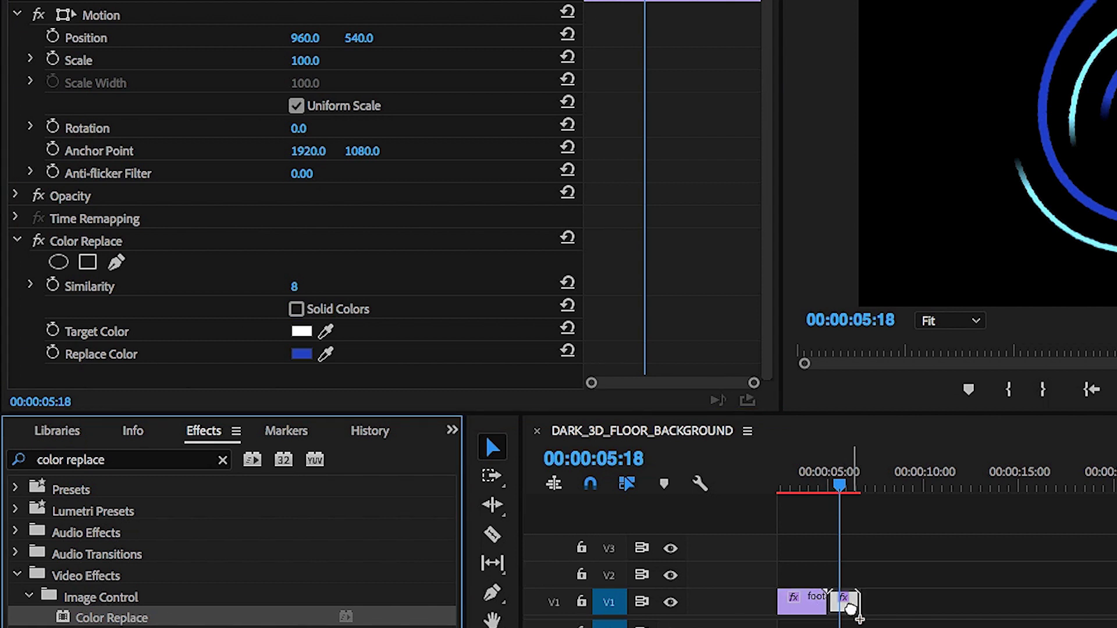
{"action": "scroll", "coordinate": [443, 262], "scroll_direction": "down", "scroll_amount": 3}
- Sample the light cyan as Target, set a gold replacement colour and enable Solid Colors
{"action": "left_click", "coordinate": [325, 331]}
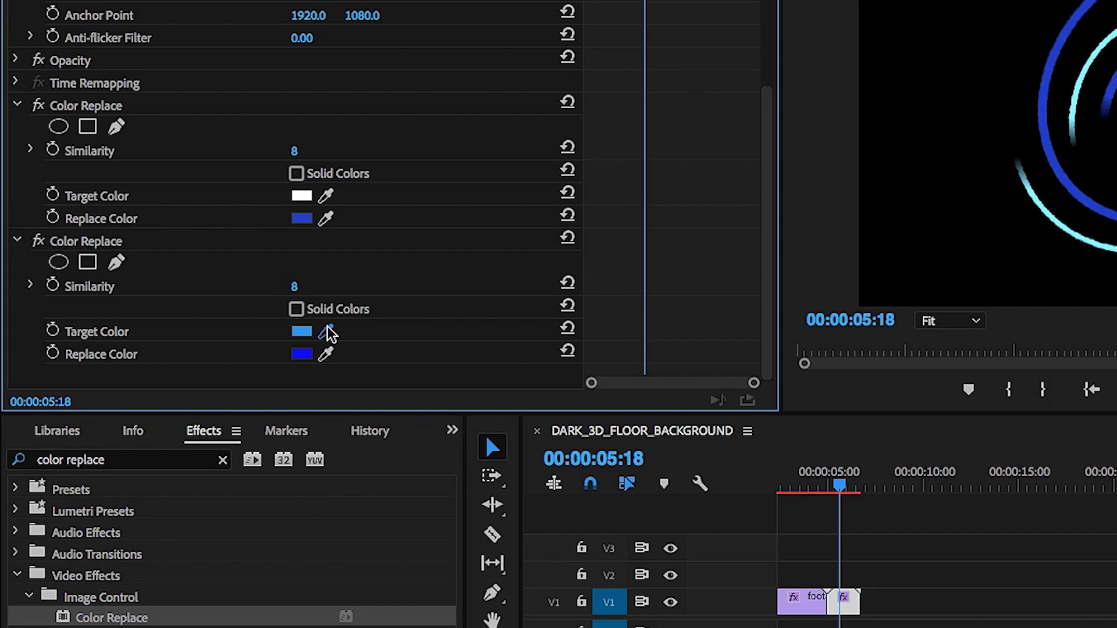
{"action": "left_click", "coordinate": [301, 354]}
{"action": "left_click_drag", "start_coordinate": [835, 101], "coordinate": [835, 93]}
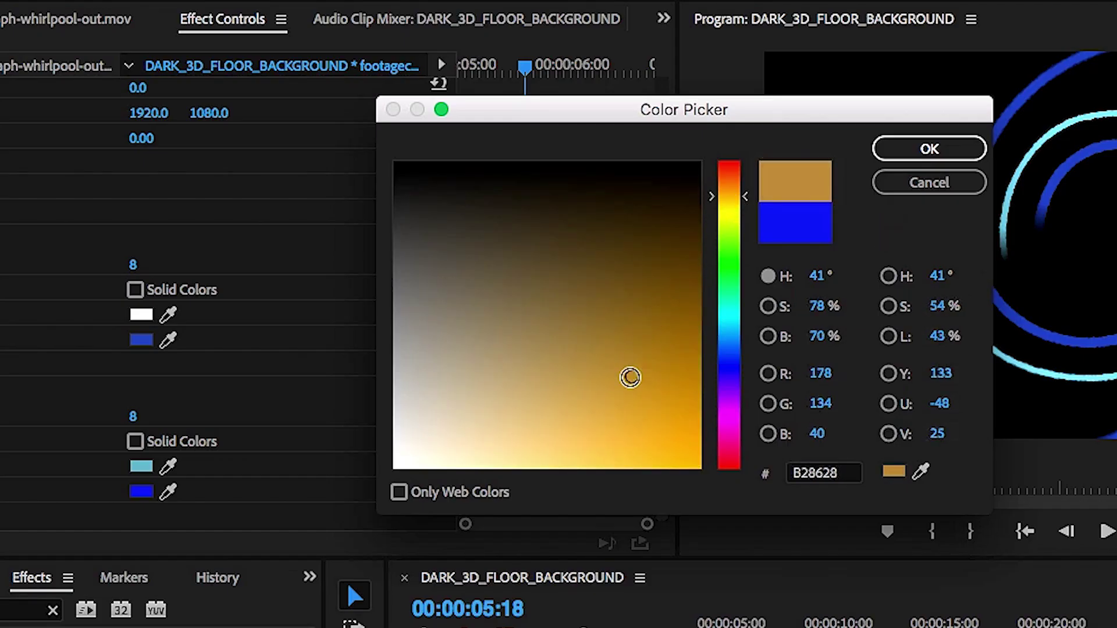
{"action": "left_click", "coordinate": [937, 150]}
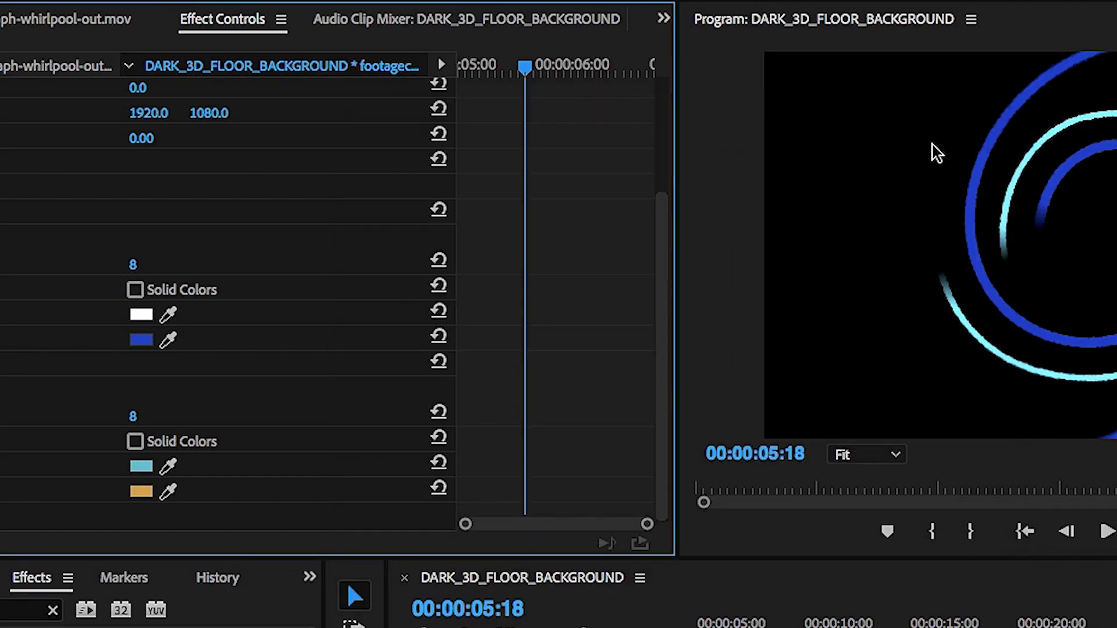
{"action": "left_click", "coordinate": [135, 441]}
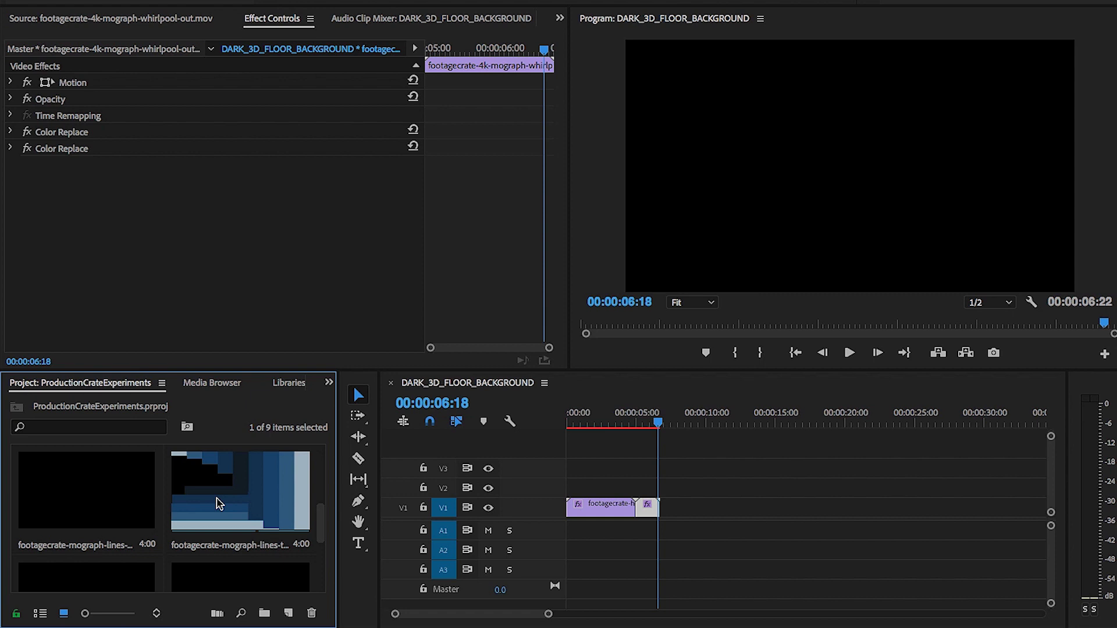
- Preview lines transitions 18 and 14, then place lines-transition-14 after the whirlpool on V1
{"action": "double_click", "coordinate": [219, 504]}
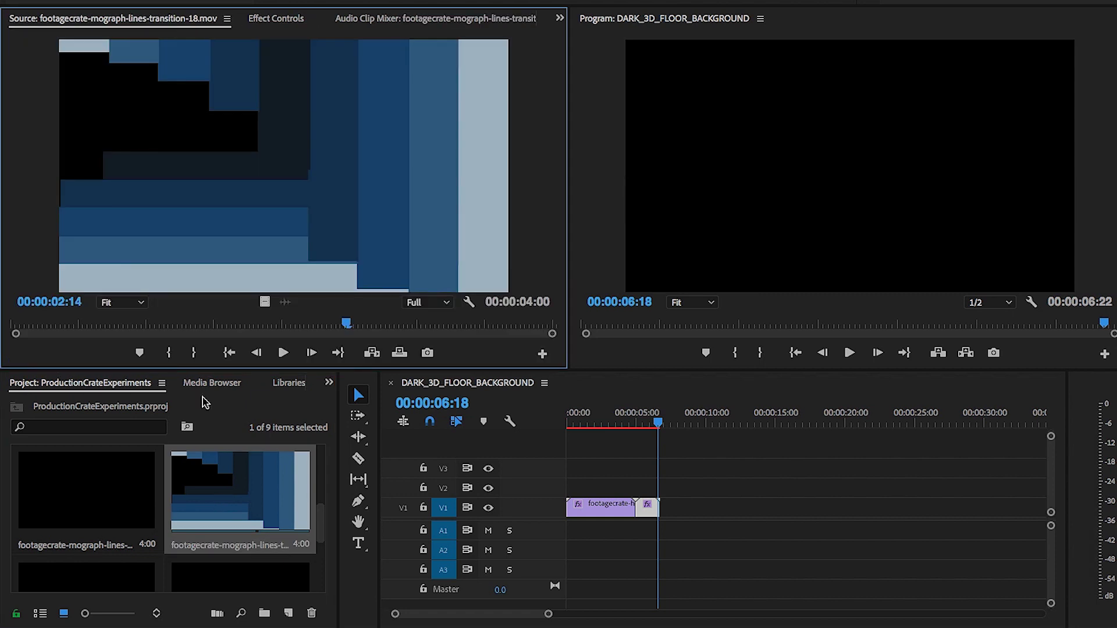
{"action": "double_click", "coordinate": [86, 511]}
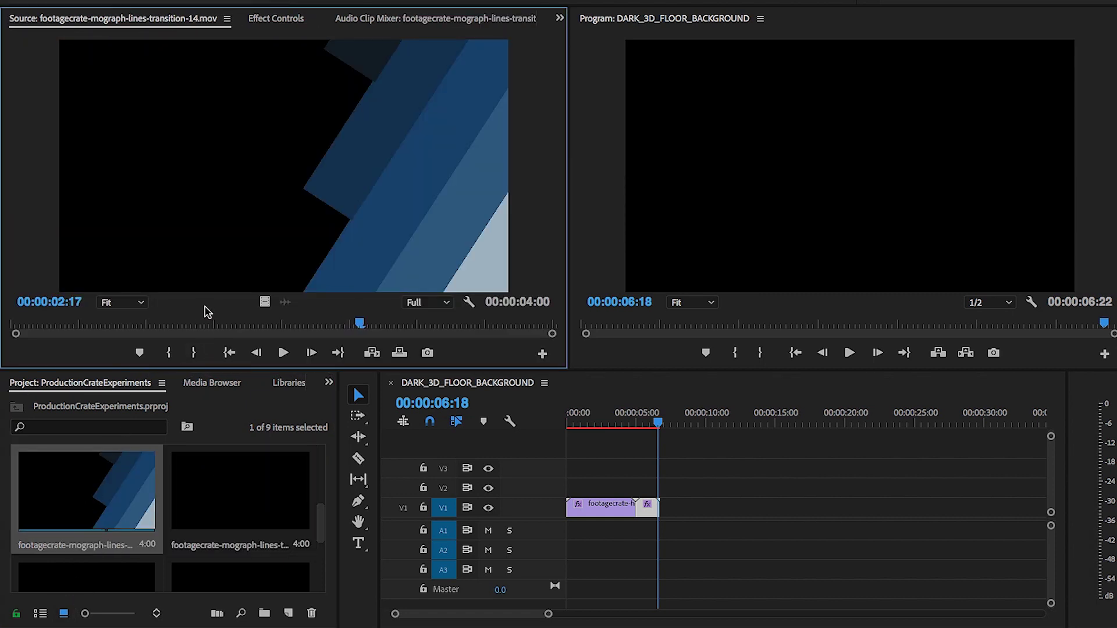
{"action": "left_click", "coordinate": [196, 324]}
{"action": "left_click_drag", "start_coordinate": [151, 326], "coordinate": [29, 328]}
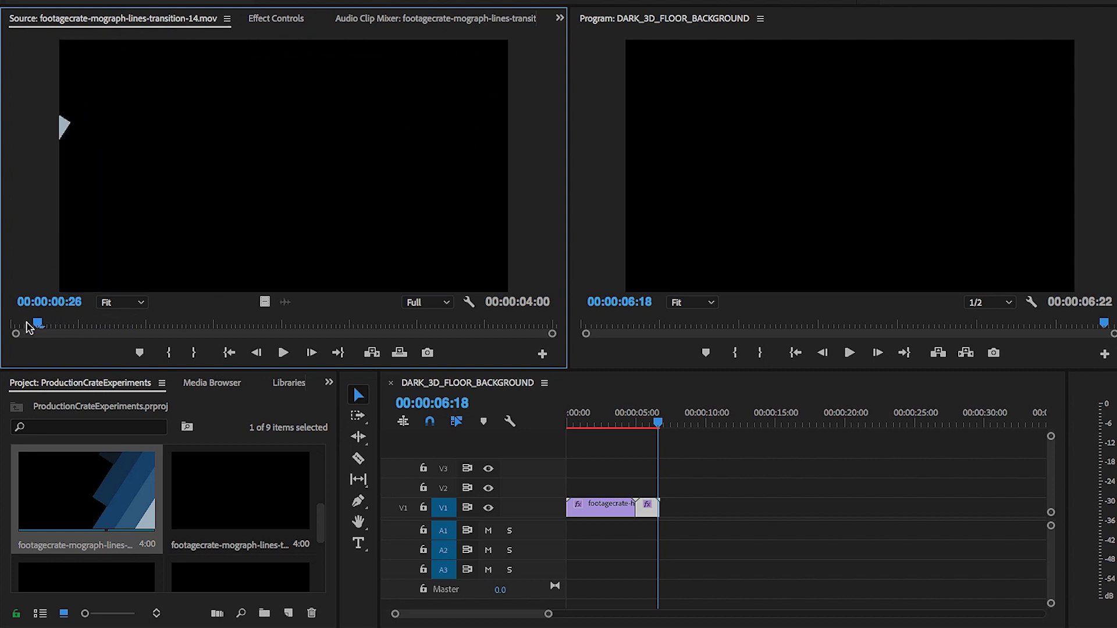
{"action": "key", "text": "space"}
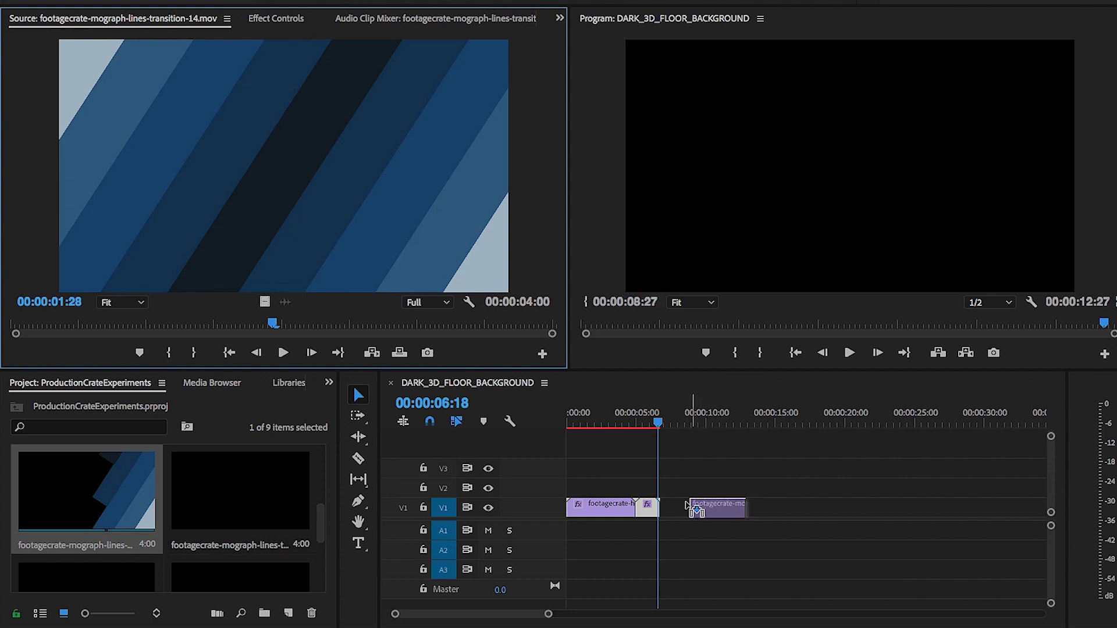
{"action": "left_click_drag", "start_coordinate": [675, 515], "coordinate": [676, 514]}
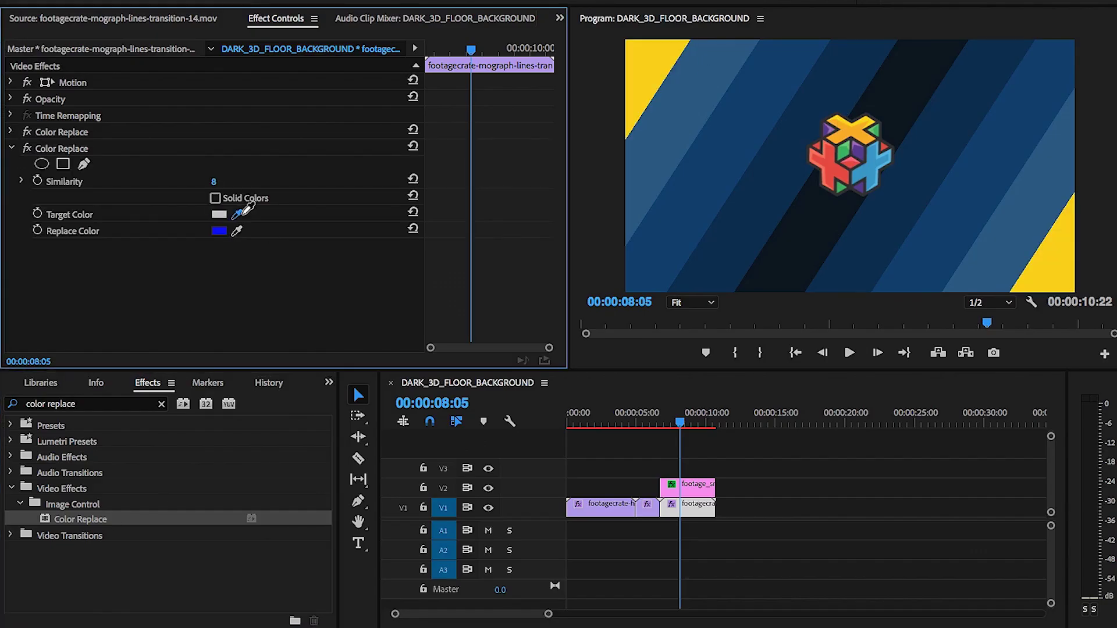
- Sample the dark stripe colours and replace them with solid light blue and green, then select the clip
{"action": "left_click", "coordinate": [236, 213]}
{"action": "left_click", "coordinate": [868, 139]}
{"action": "left_click", "coordinate": [682, 98]}
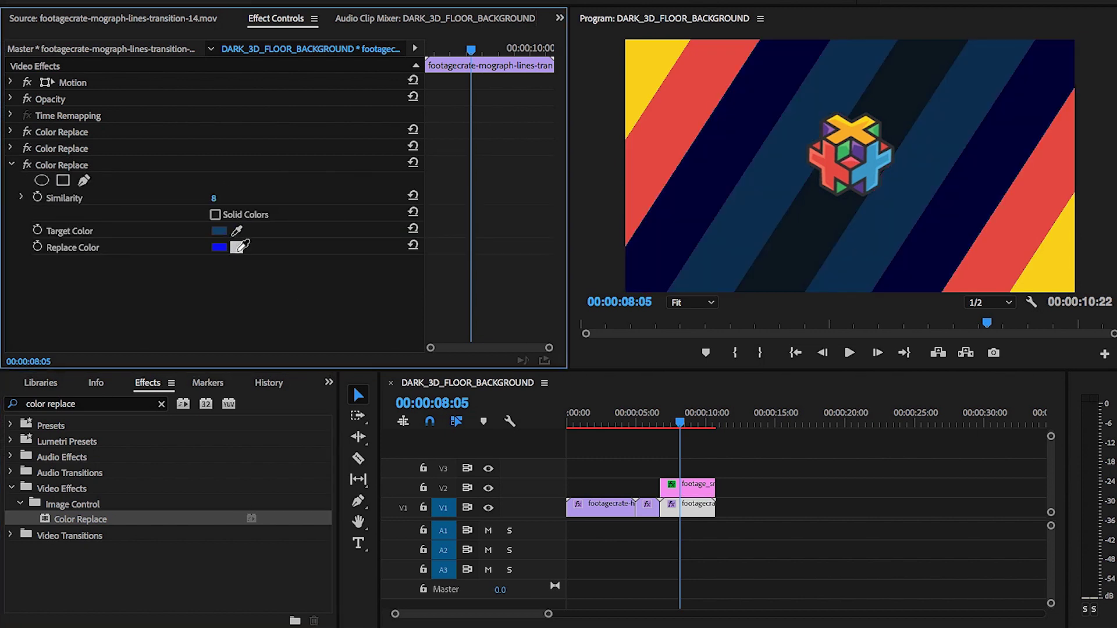
{"action": "left_click", "coordinate": [216, 215]}
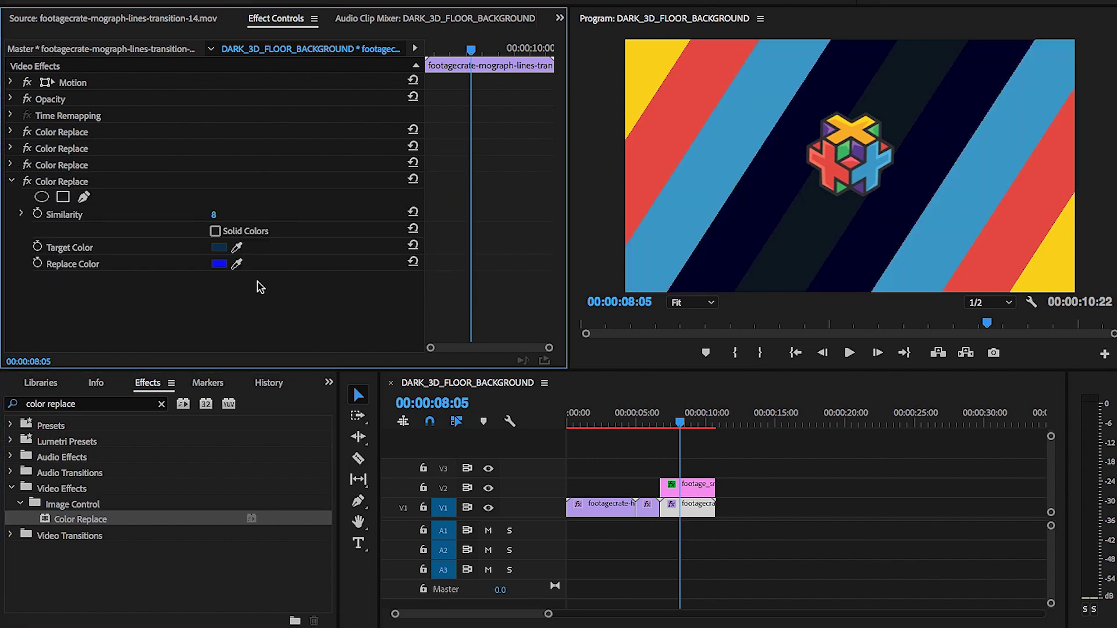
{"action": "left_click", "coordinate": [215, 232]}
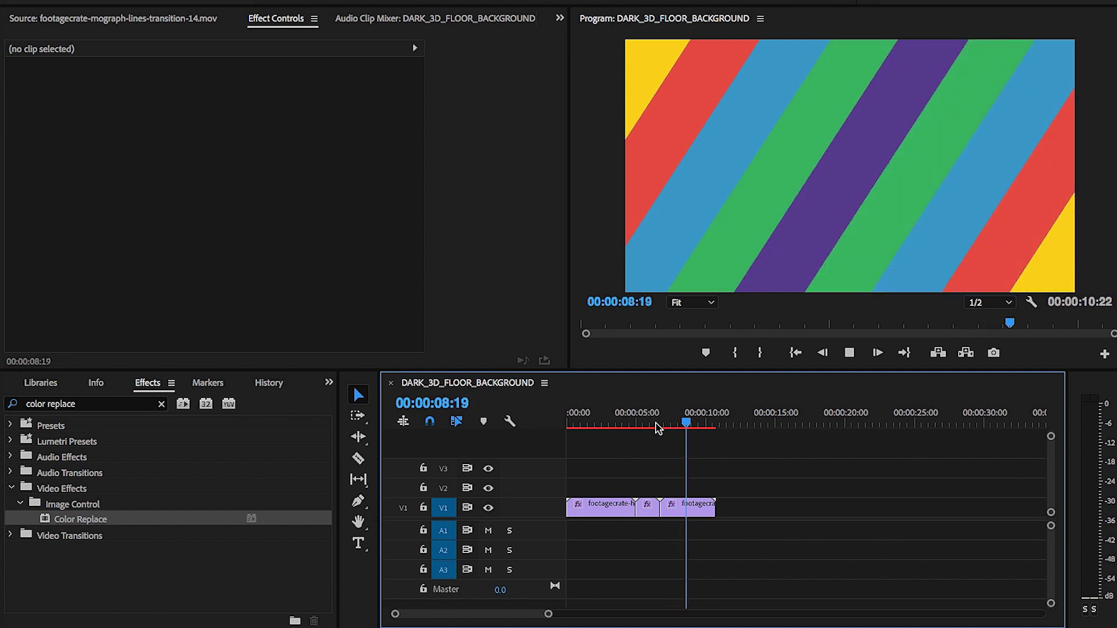
{"action": "left_click", "coordinate": [679, 422]}
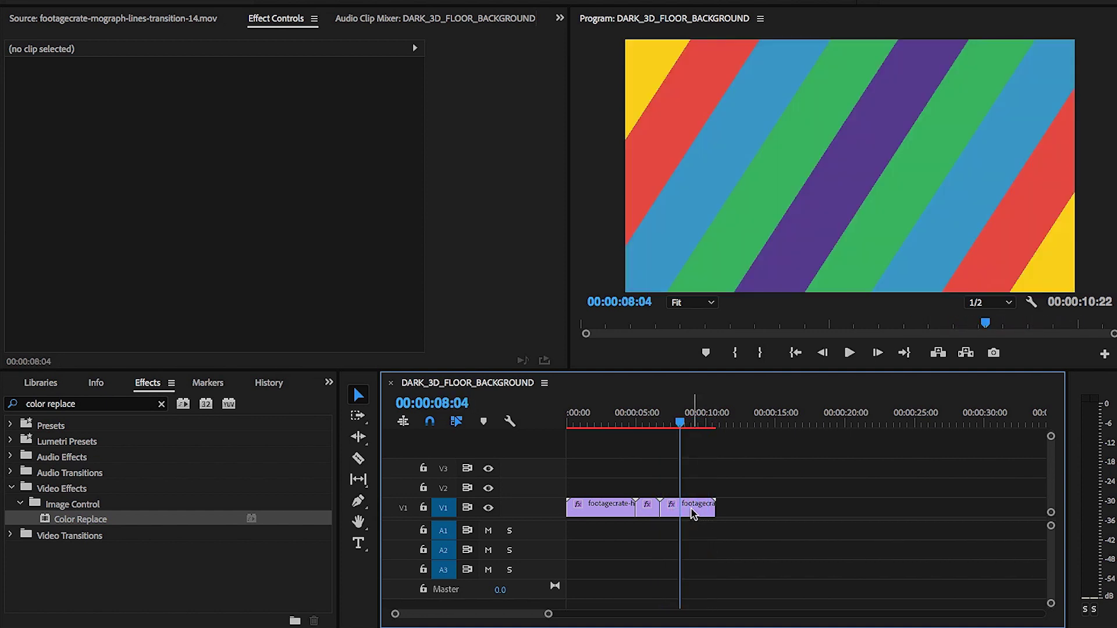
{"action": "left_click", "coordinate": [689, 506]}
- Select all the clip's Color Replace effects and save them as the preset 'PC Palette 1'
{"action": "left_click", "coordinate": [12, 199]}
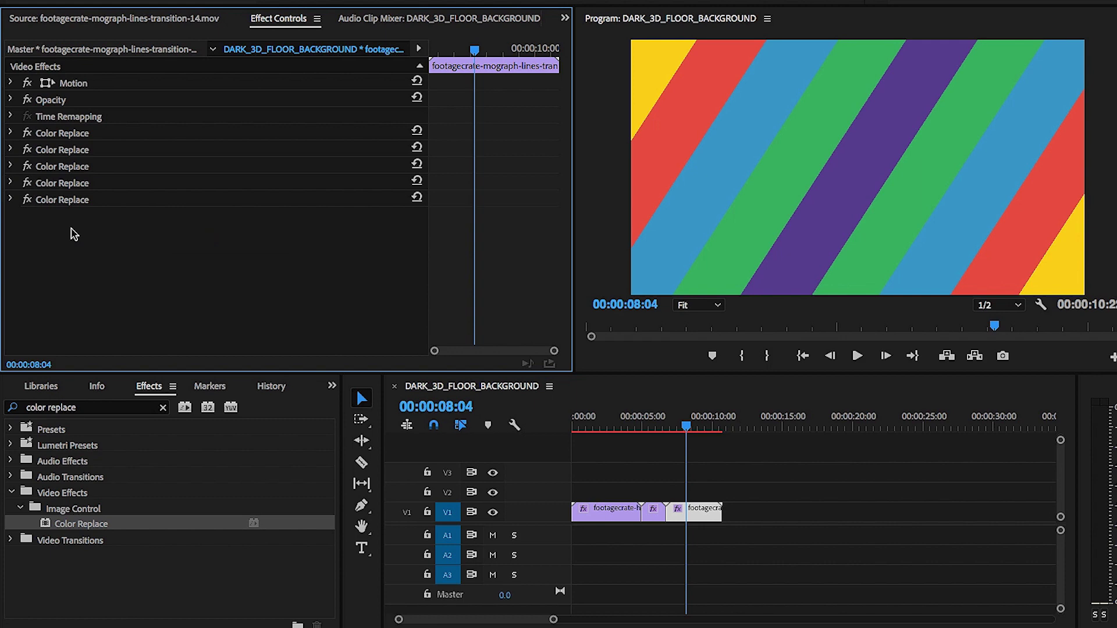
{"action": "right_click", "coordinate": [72, 231]}
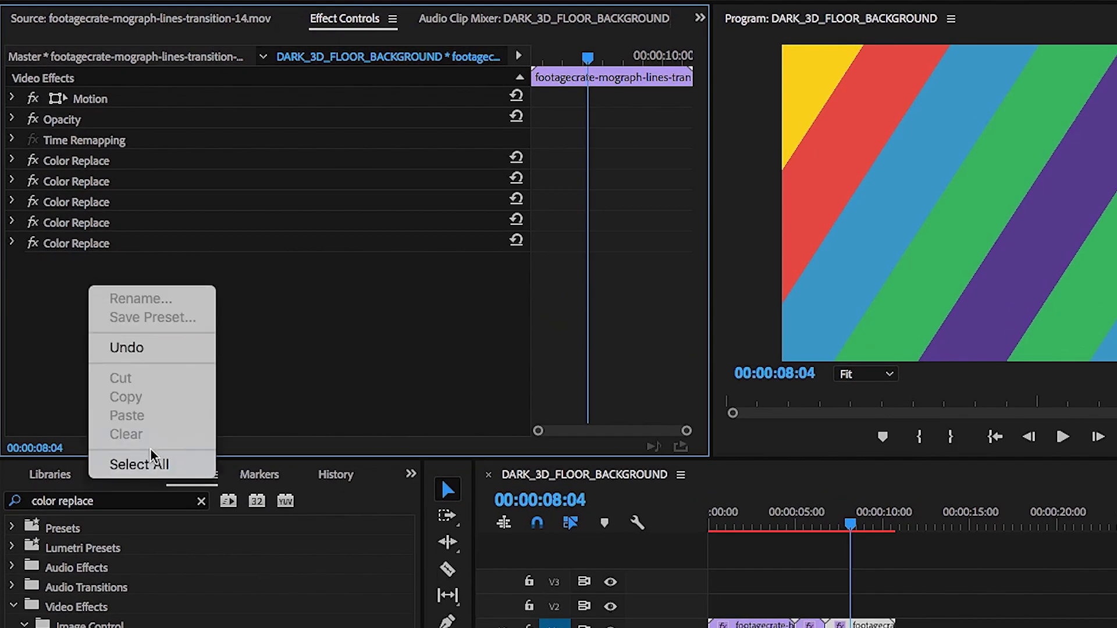
{"action": "left_click", "coordinate": [146, 463]}
{"action": "right_click", "coordinate": [102, 247]}
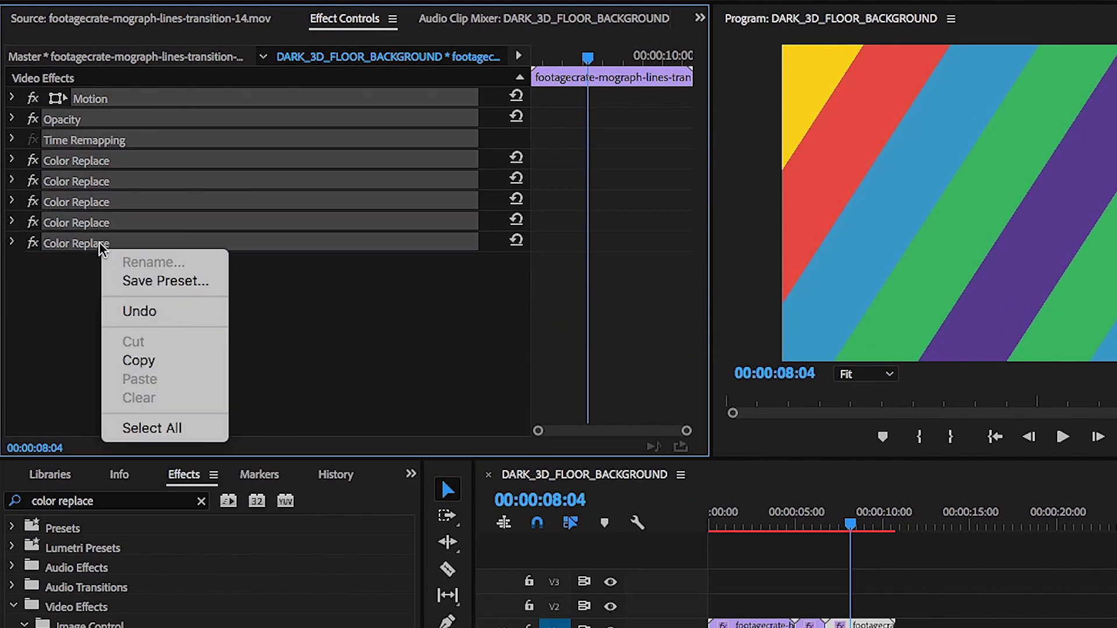
{"action": "left_click", "coordinate": [141, 282]}
{"action": "type", "text": "PC Pal"}
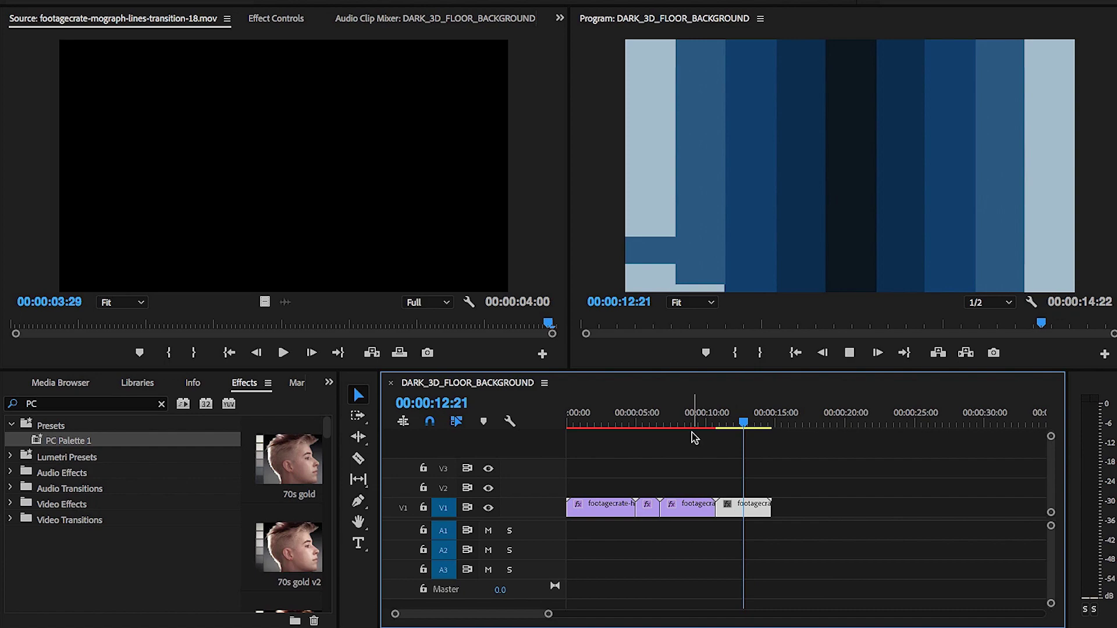
- Drag the PC Palette 1 preset onto lines-transition-18, the fourth clip on V1
{"action": "left_click", "coordinate": [736, 423]}
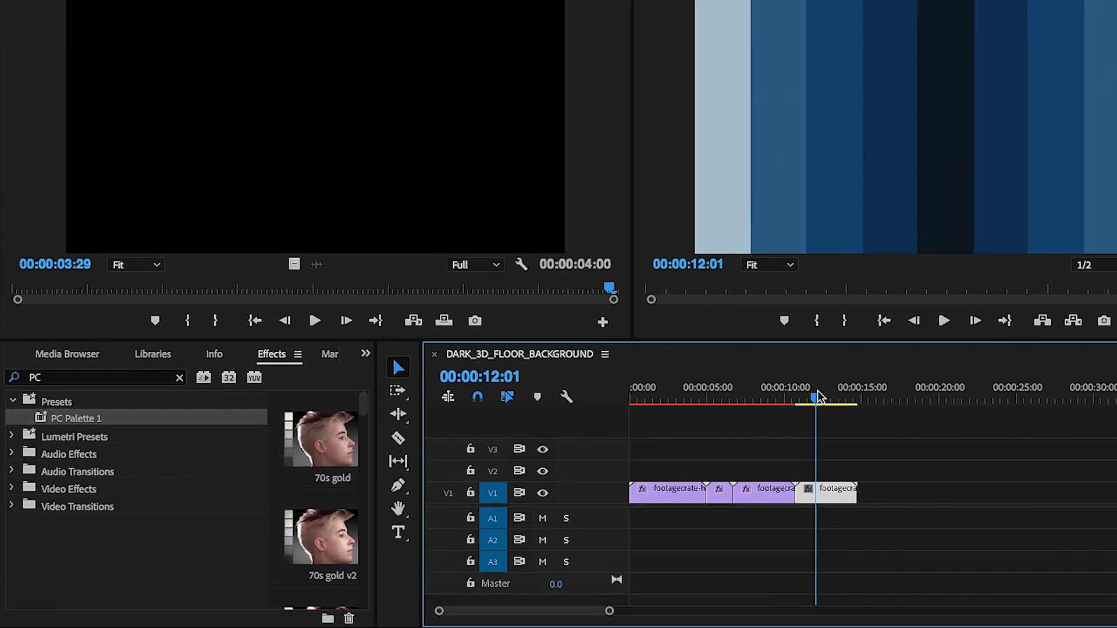
{"action": "left_click_drag", "start_coordinate": [819, 397], "coordinate": [823, 397]}
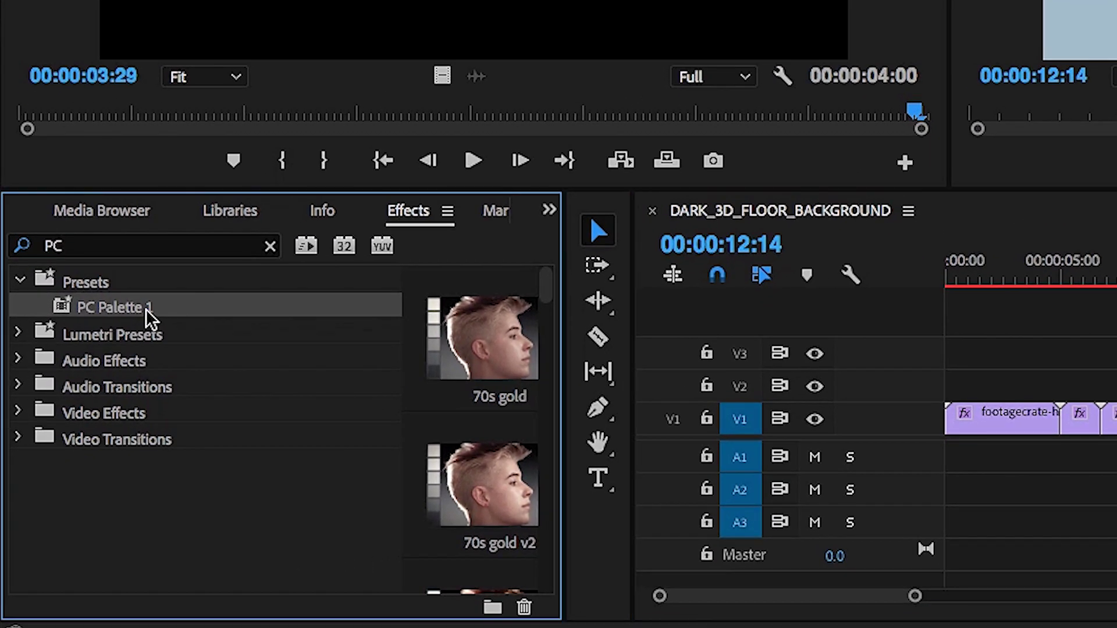
{"action": "left_click_drag", "start_coordinate": [109, 419], "coordinate": [270, 418]}
{"action": "left_click_drag", "start_coordinate": [374, 335], "coordinate": [1108, 437]}
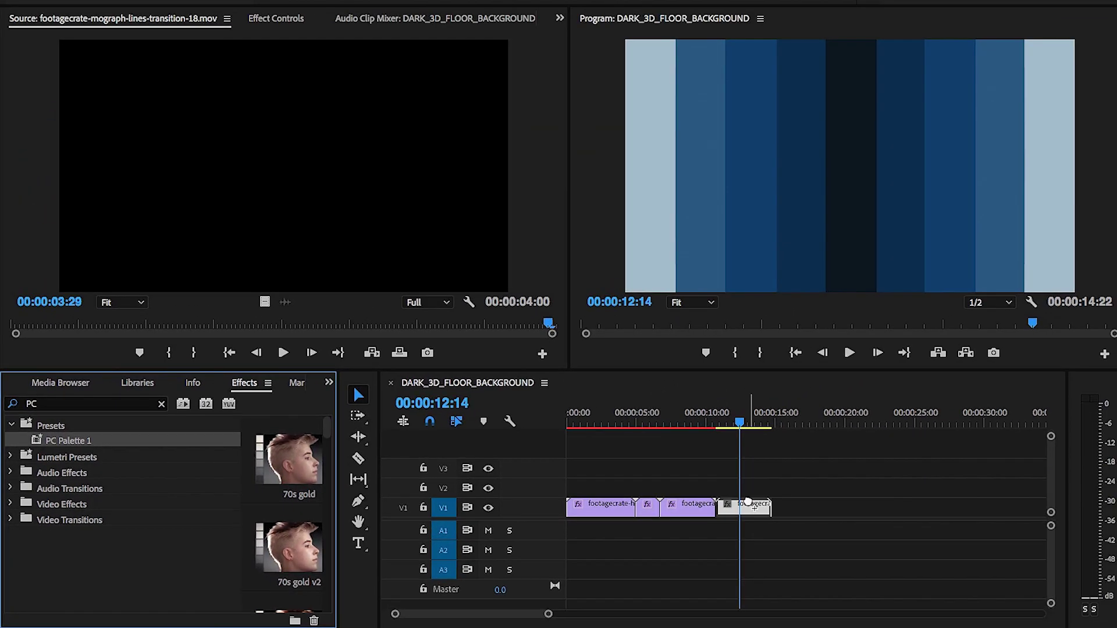
{"action": "left_click_drag", "start_coordinate": [749, 508], "coordinate": [748, 507]}
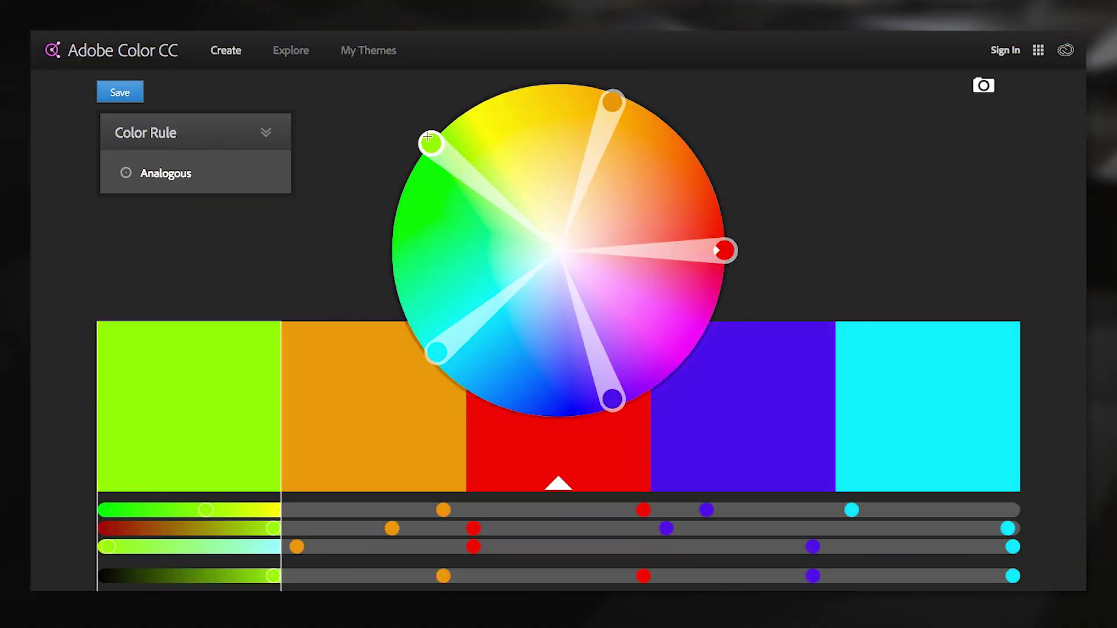
- Make the swatches paler pastels, switch the harmony rule to Triad, and scroll through community palettes
{"action": "left_click_drag", "start_coordinate": [724, 250], "coordinate": [531, 174]}
{"action": "left_click", "coordinate": [166, 173]}
{"action": "left_click", "coordinate": [157, 210]}
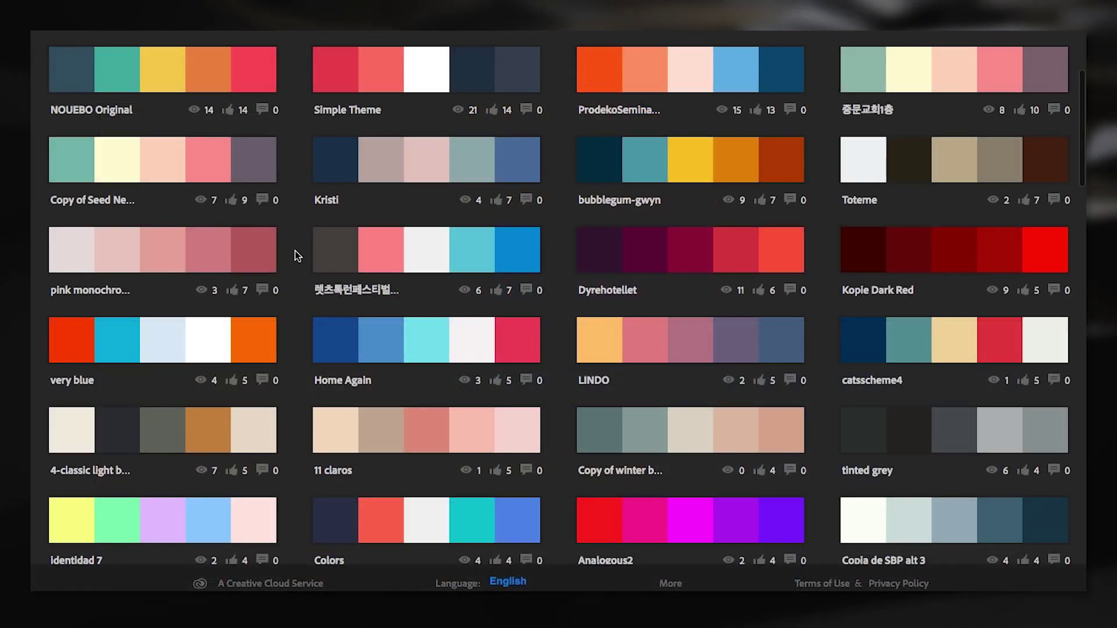
{"action": "scroll", "coordinate": [295, 251], "scroll_direction": "down", "scroll_amount": 3}
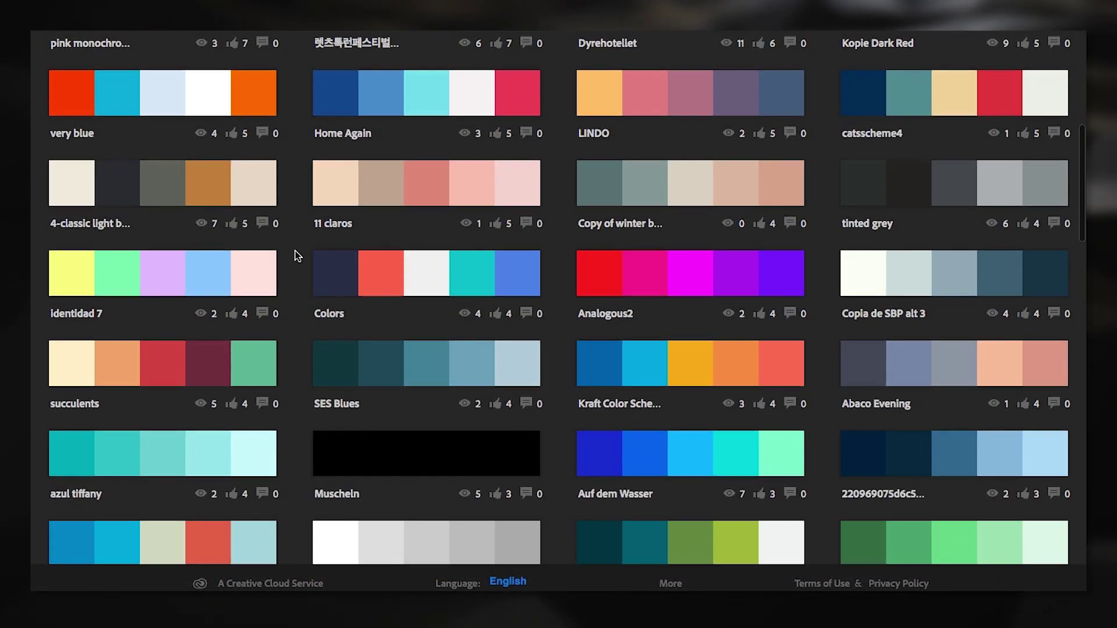
{"action": "scroll", "coordinate": [295, 253], "scroll_direction": "down", "scroll_amount": 8}
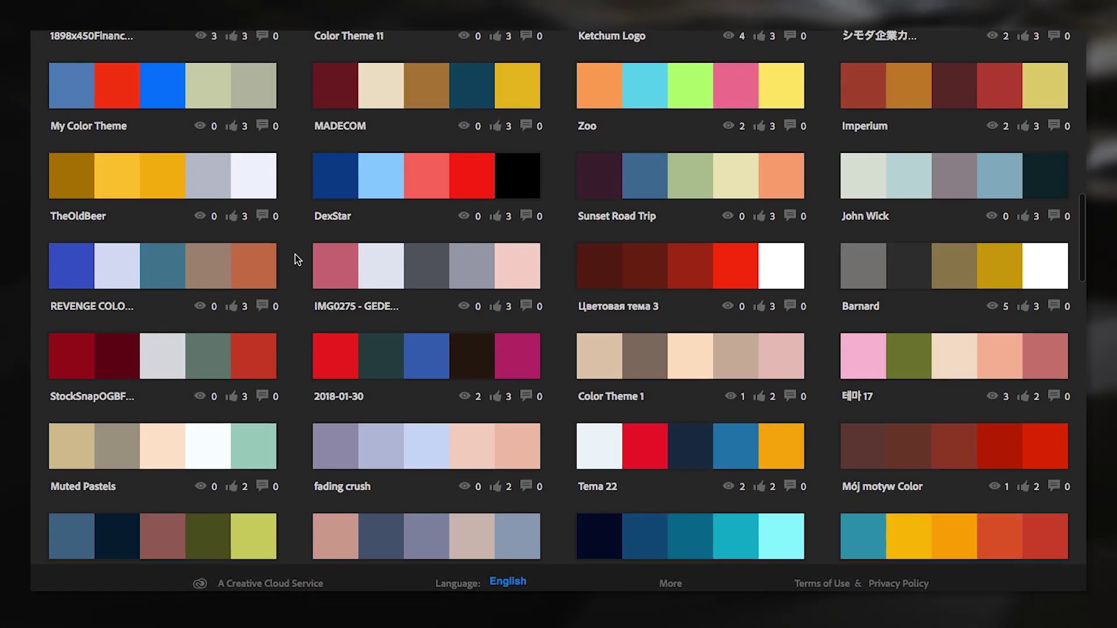
{"action": "scroll", "coordinate": [298, 259], "scroll_direction": "down", "scroll_amount": 10}
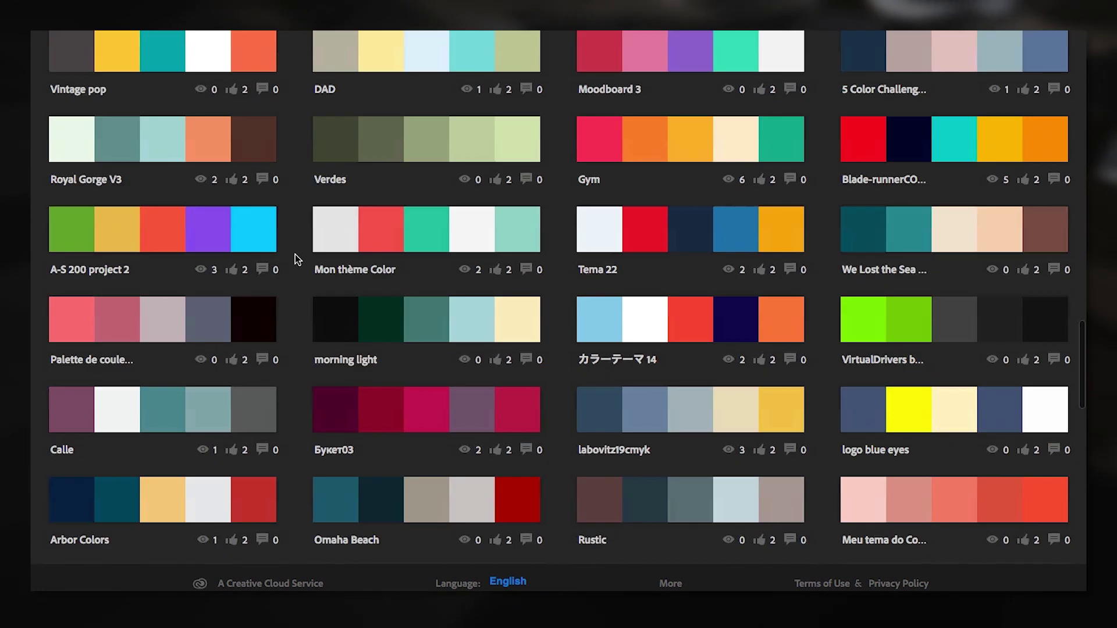
{"action": "scroll", "coordinate": [295, 259], "scroll_direction": "down", "scroll_amount": 6}
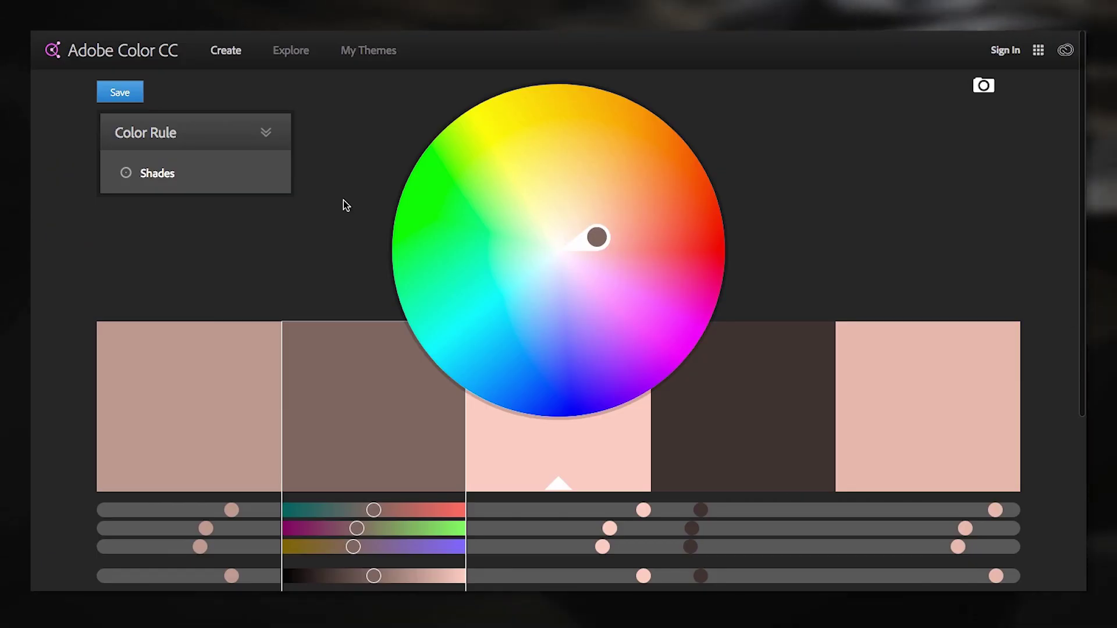
- Pick a harmony rule and screen-capture all five pink and brown theme swatches
{"action": "left_click", "coordinate": [289, 142]}
{"action": "left_click", "coordinate": [165, 174]}
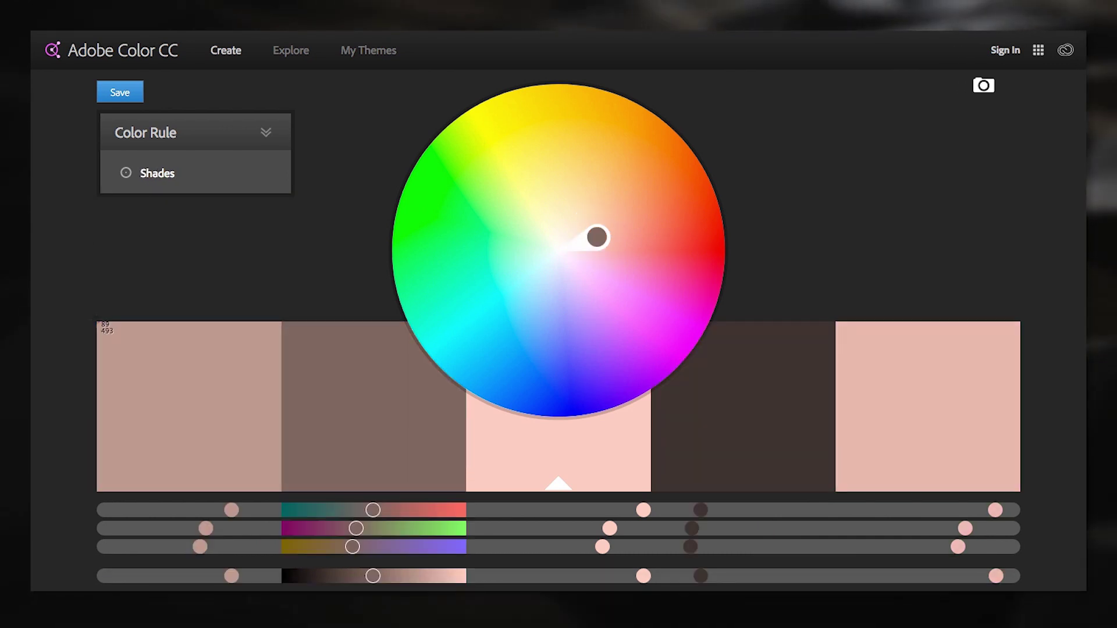
{"action": "left_click_drag", "start_coordinate": [317, 419], "coordinate": [1023, 493]}
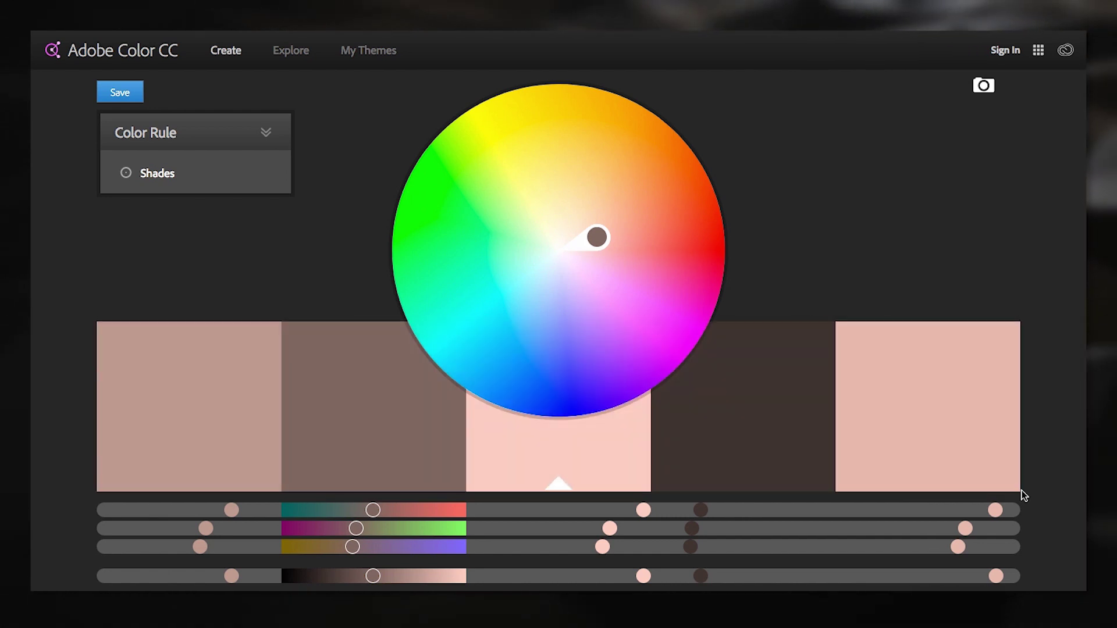